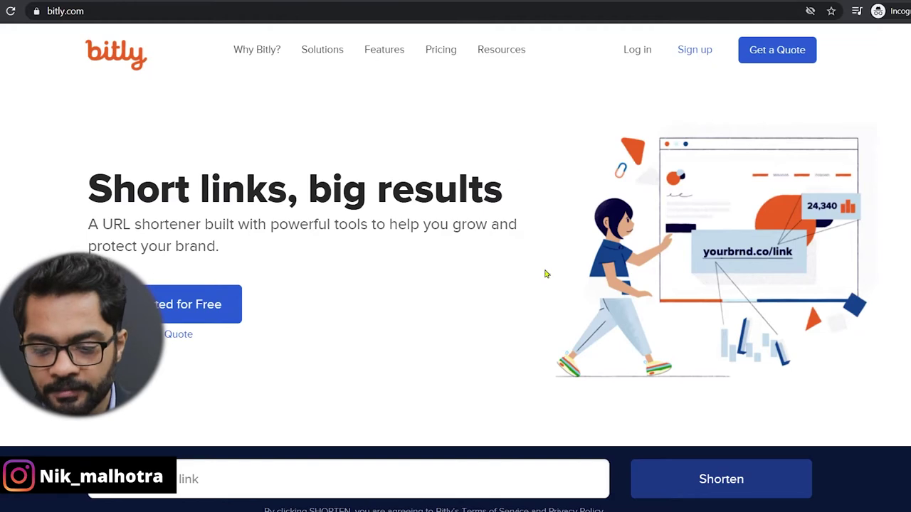
Look over the Bitly home page, including its introduction and the field for shortening a link.
scroll(520, 295, down, 5)
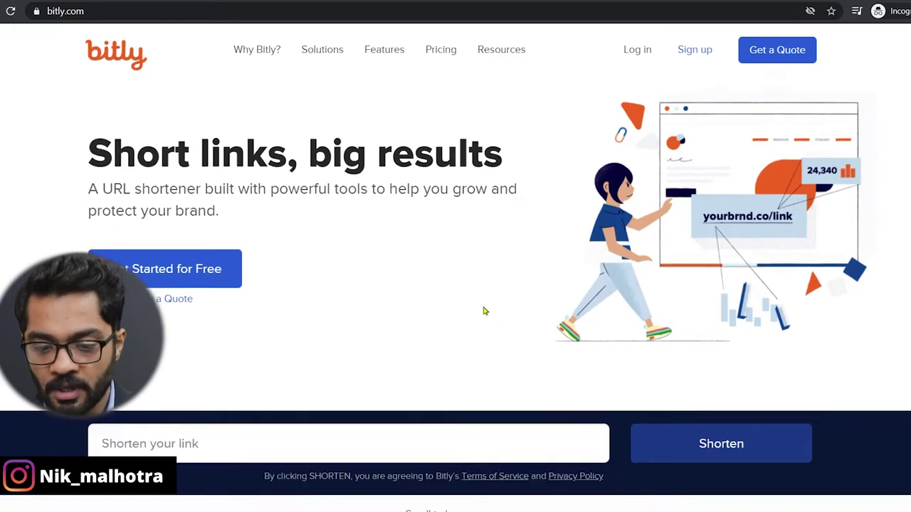
scroll(673, 315, up, 3)
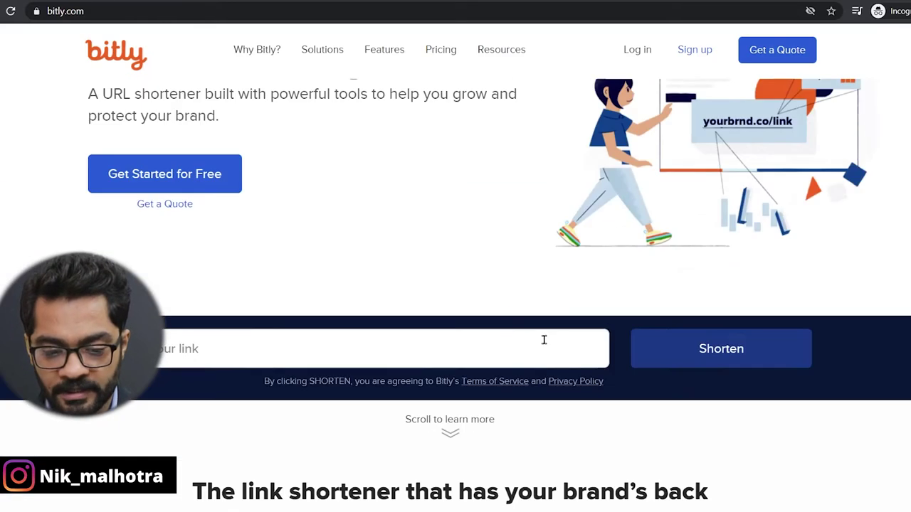
scroll(559, 289, up, 2)
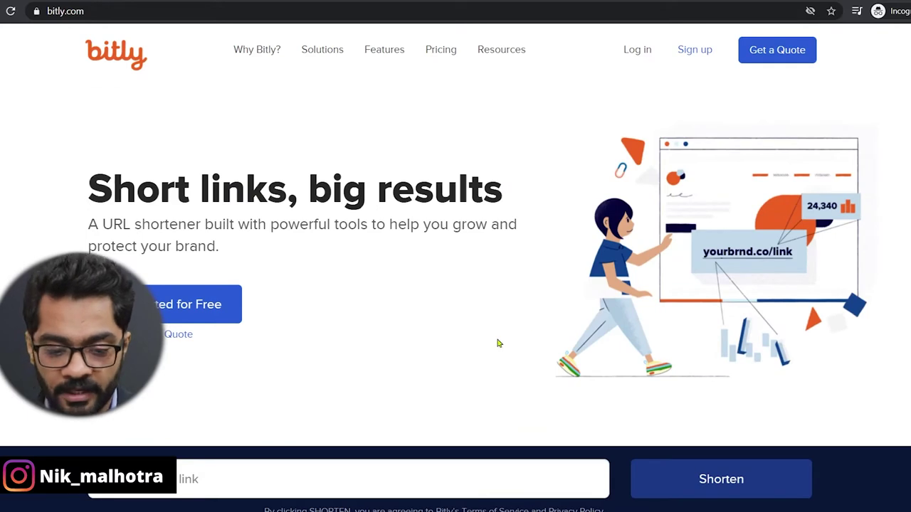
scroll(442, 359, down, 1)
click(407, 411)
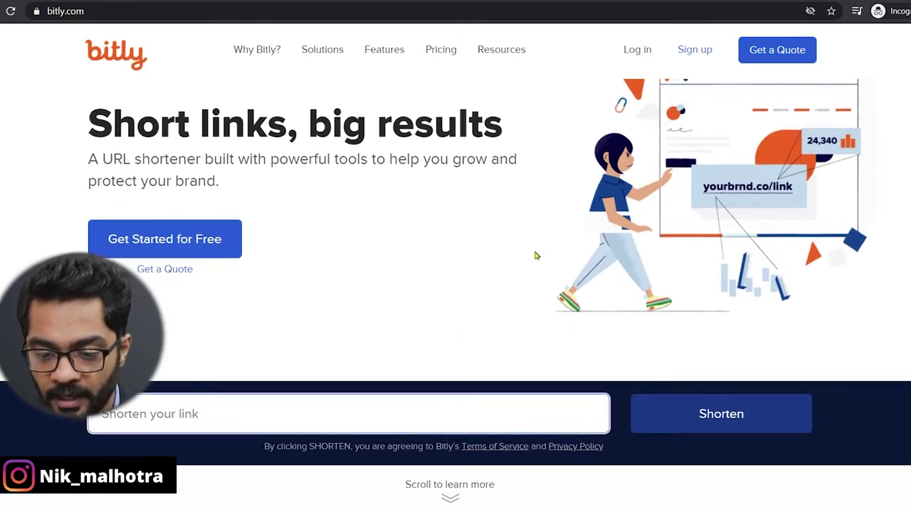
scroll(549, 223, up, 1)
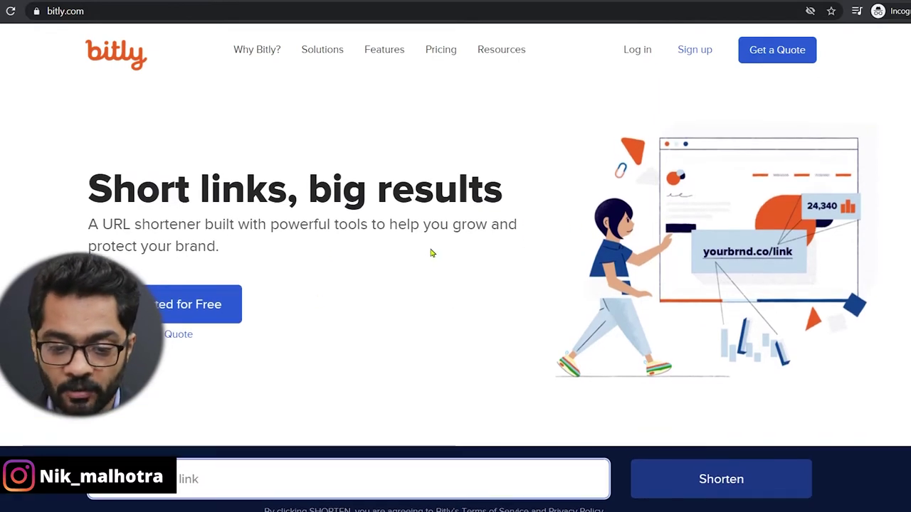
scroll(482, 273, down, 1)
scroll(565, 243, up, 1)
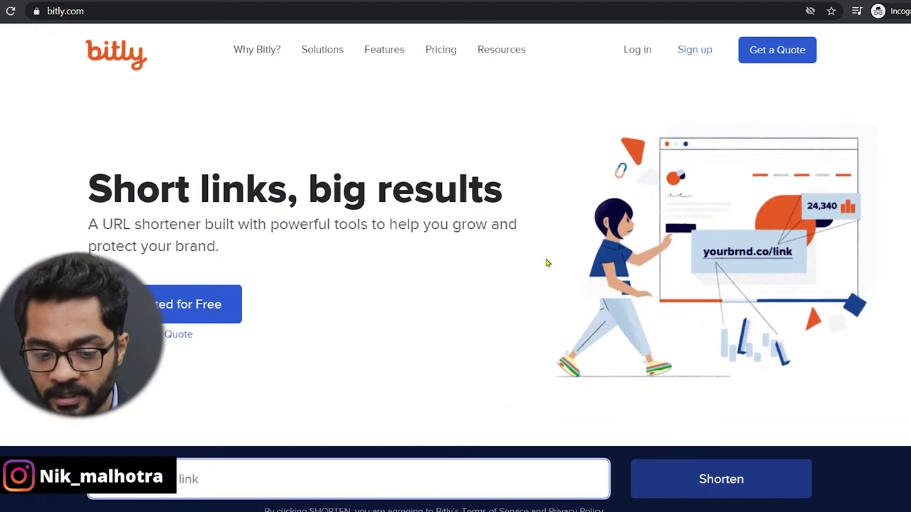
Open the free get-started offer and review the Basic and Enterprise pricing plans.
click(183, 315)
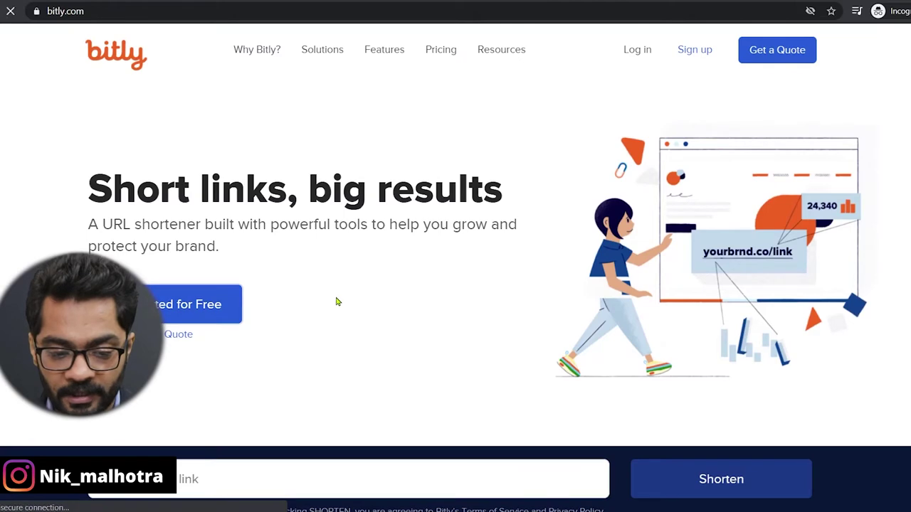
scroll(422, 292, down, 5)
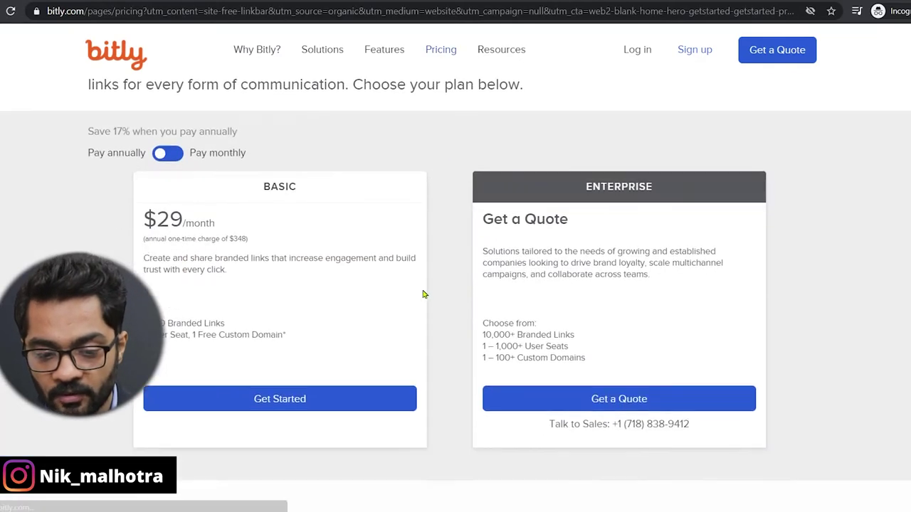
scroll(504, 296, up, 5)
scroll(319, 355, down, 1)
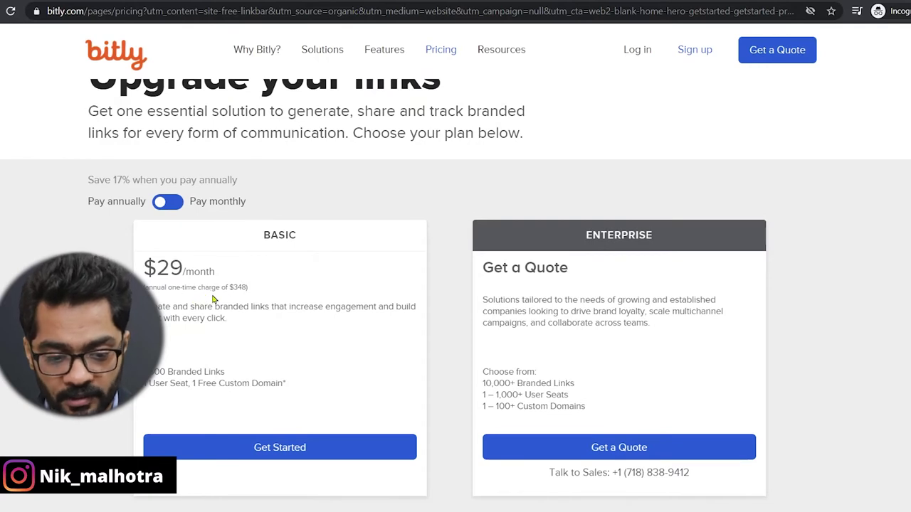
scroll(420, 289, up, 1)
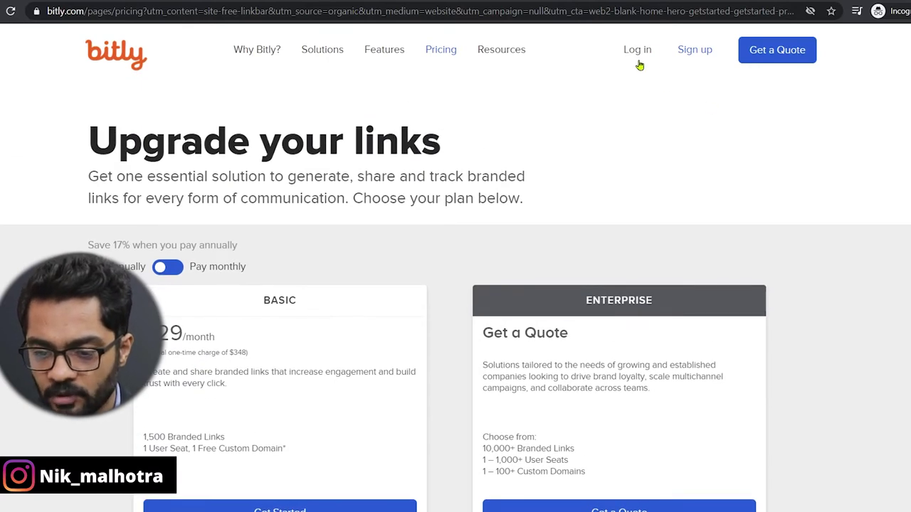
Open the sign-up page for a new Bitly account.
click(696, 51)
click(498, 192)
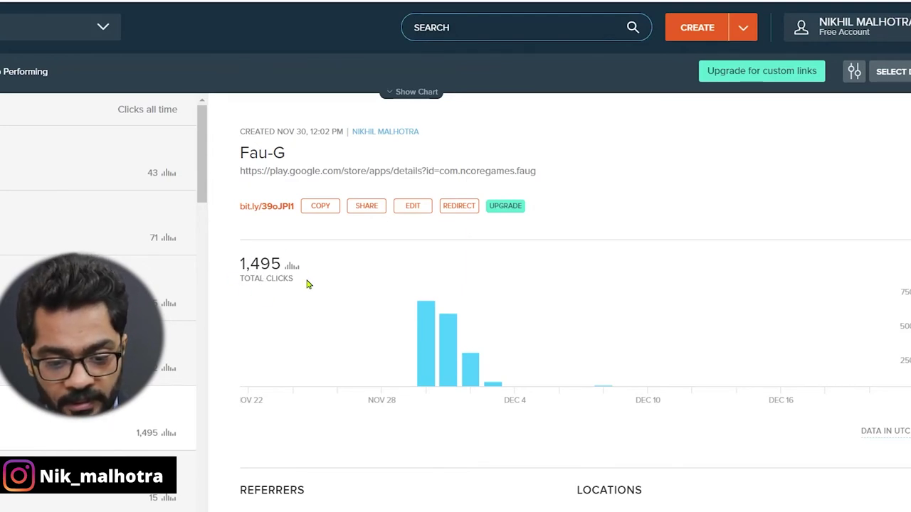
Examine the Fau-G link's statistics: daily traffic chart, total clicks, referrers and visitor locations.
mouse_move(434, 341)
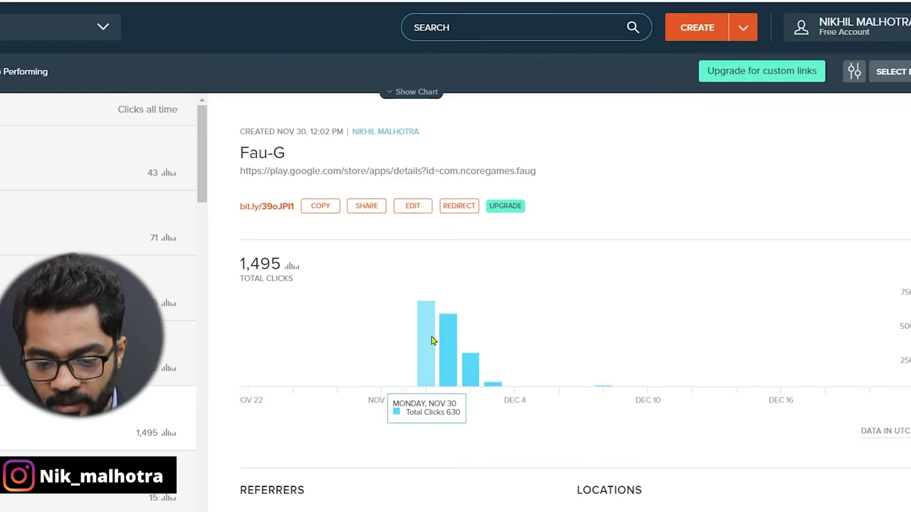
mouse_move(490, 389)
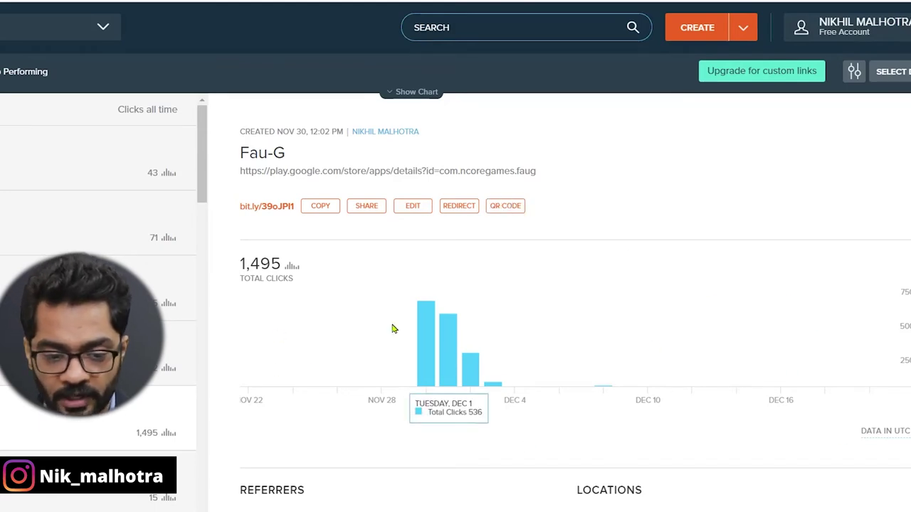
scroll(427, 310, down, 1)
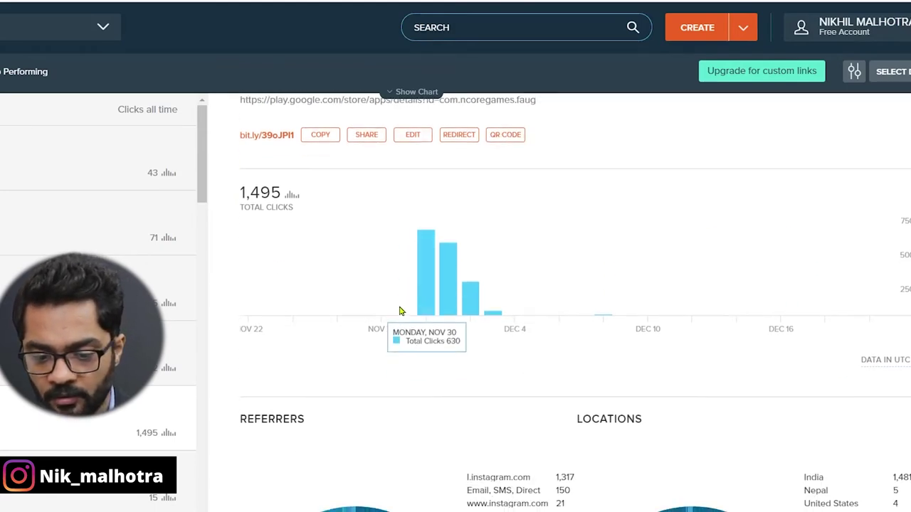
scroll(502, 285, down, 1)
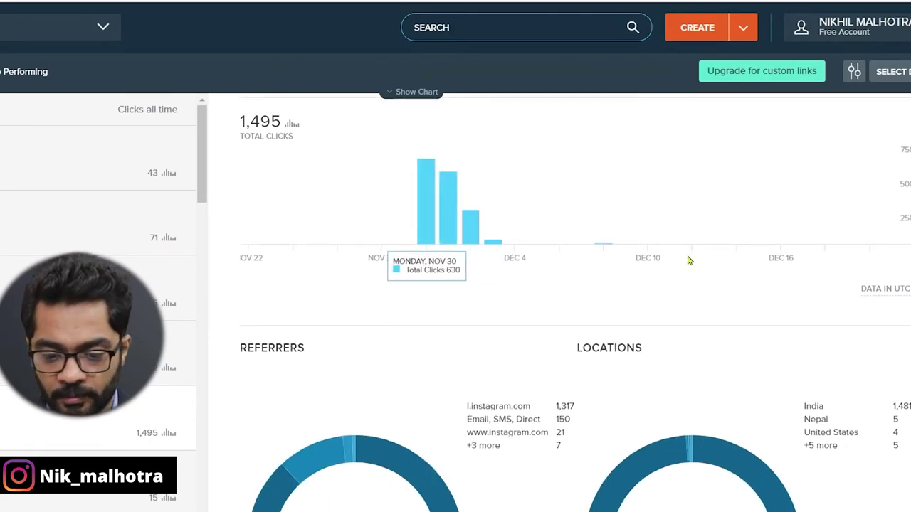
scroll(638, 260, down, 2)
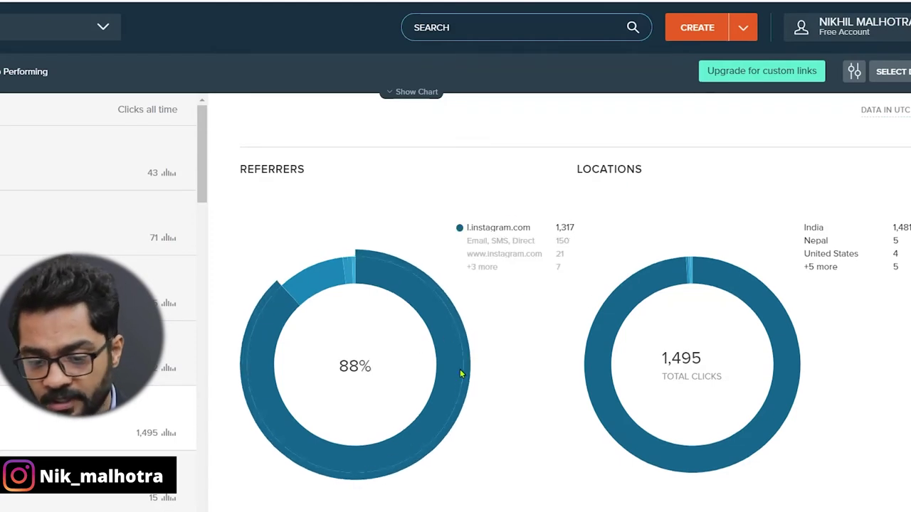
scroll(483, 315, up, 3)
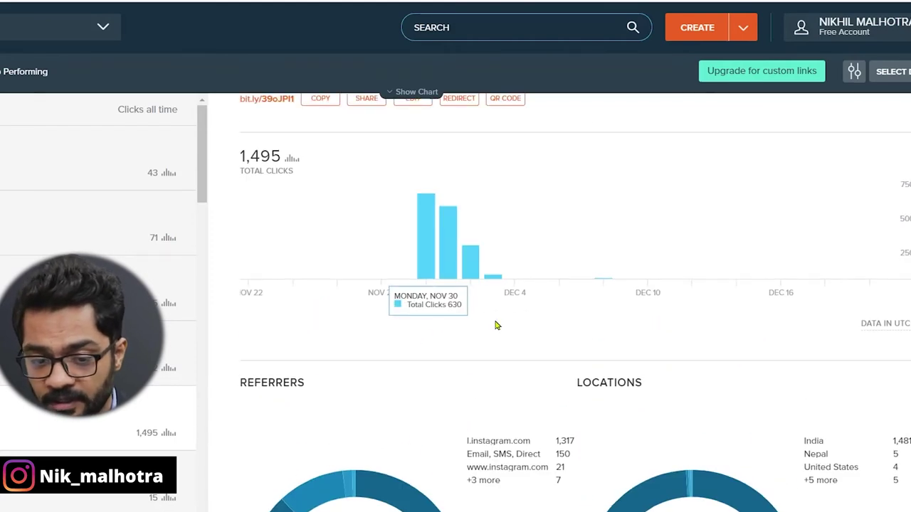
scroll(462, 320, down, 3)
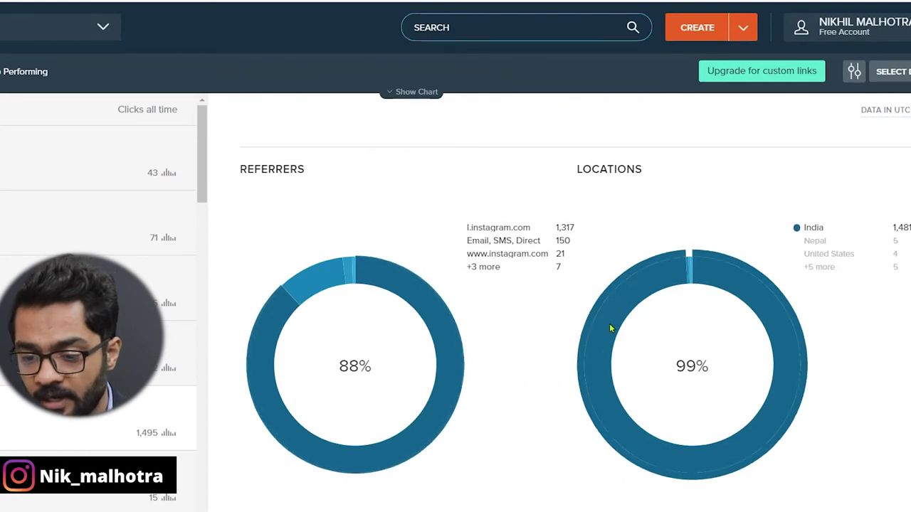
scroll(463, 299, up, 3)
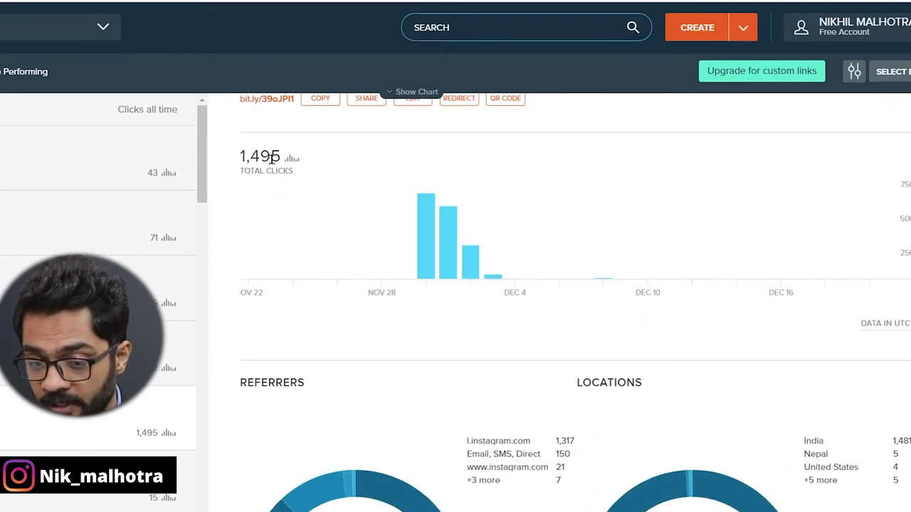
scroll(373, 235, down, 3)
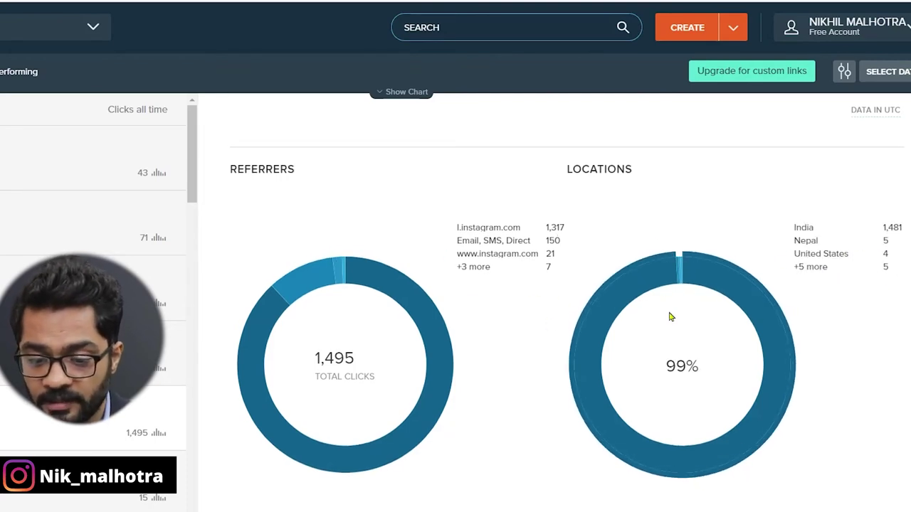
scroll(626, 320, up, 3)
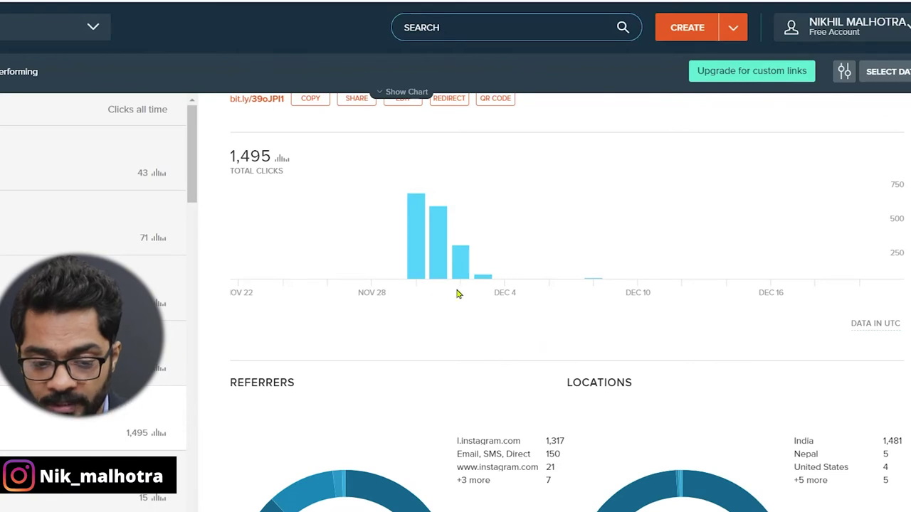
Open the Ex - Net link's statistics and examine its daily traffic, referrers and visitor locations.
click(92, 353)
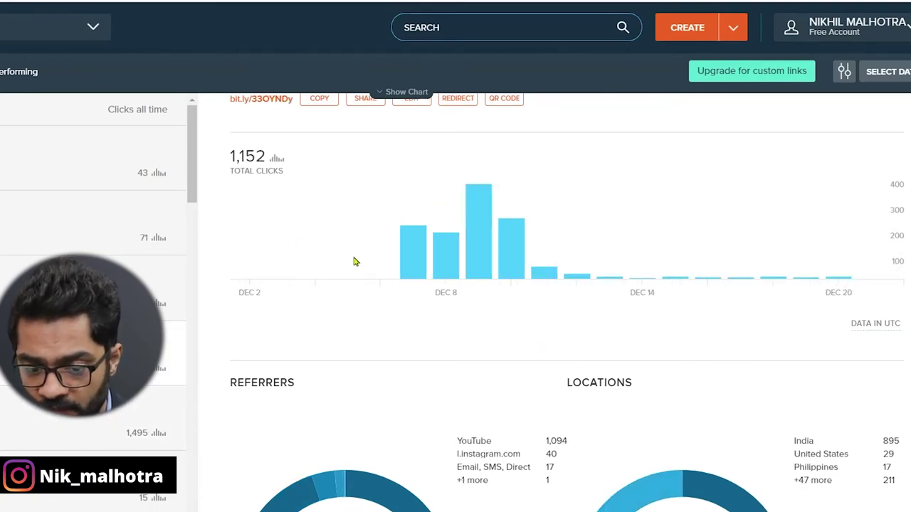
scroll(355, 285, up, 2)
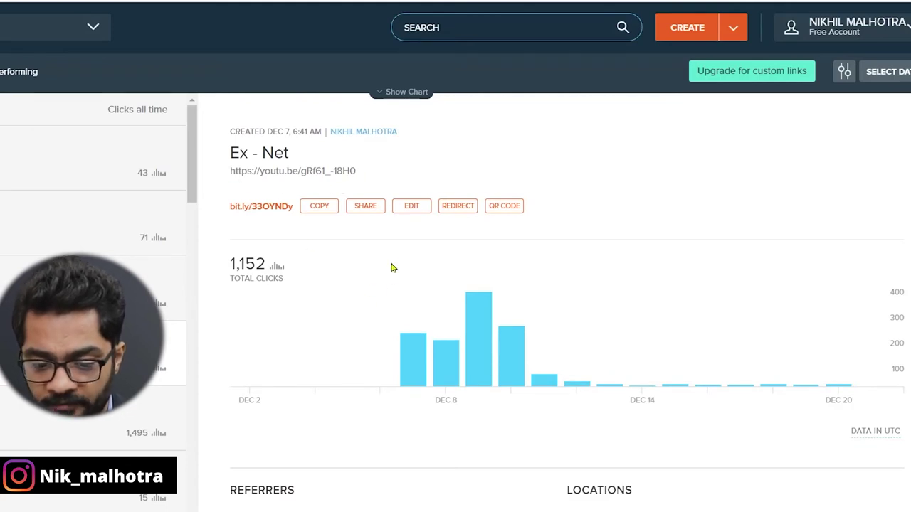
scroll(391, 268, down, 4)
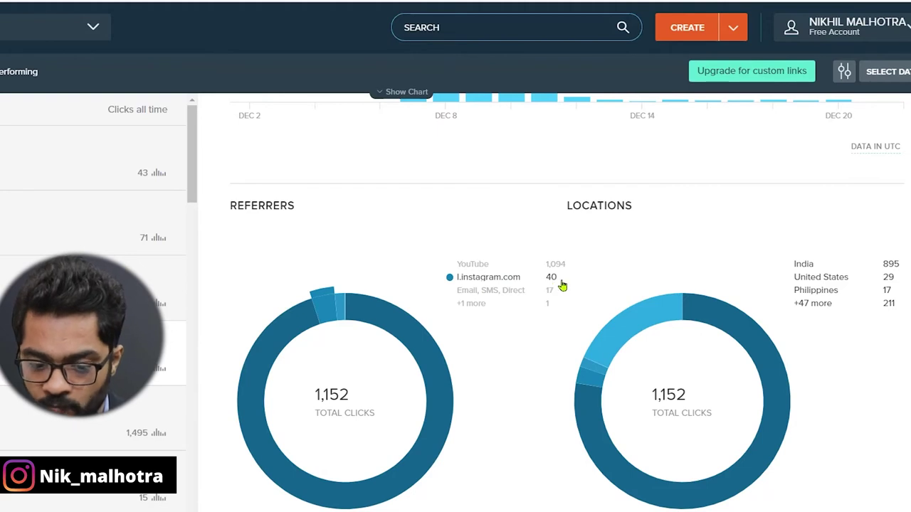
scroll(516, 296, up, 4)
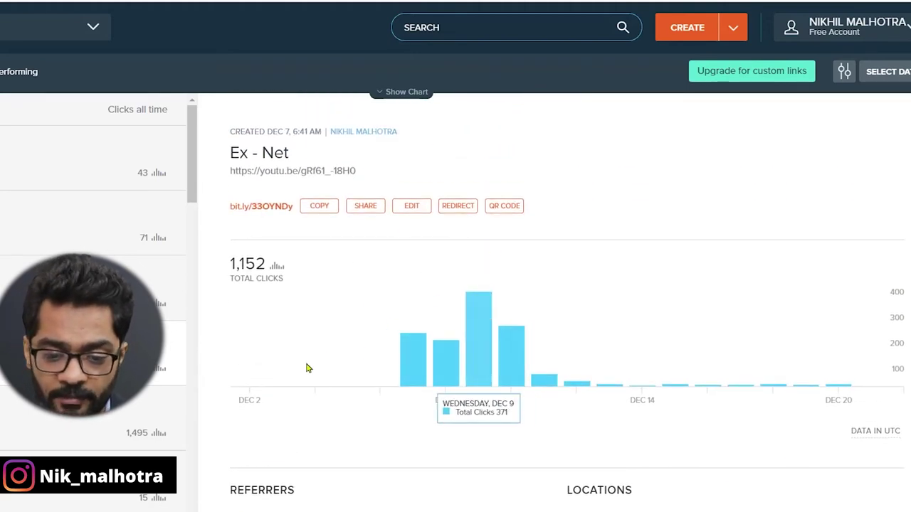
scroll(476, 276, down, 1)
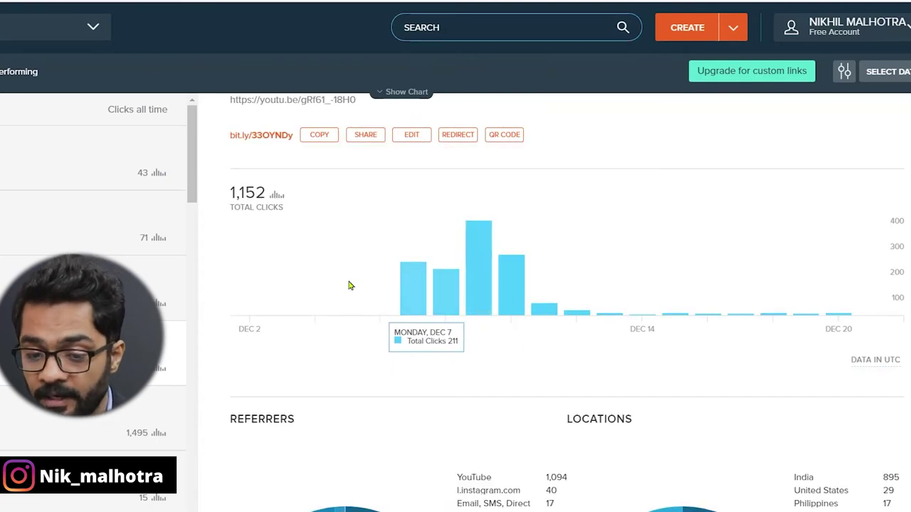
scroll(358, 280, up, 1)
scroll(531, 435, down, 2)
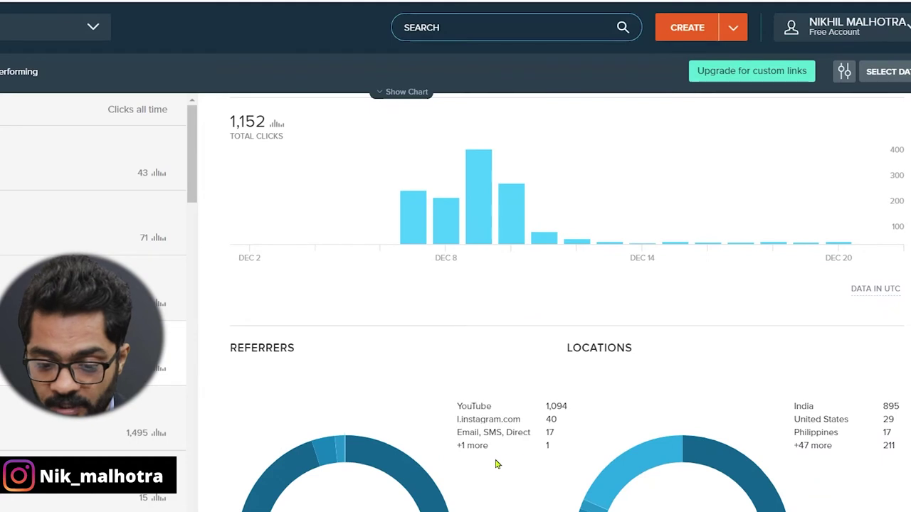
scroll(498, 459, down, 2)
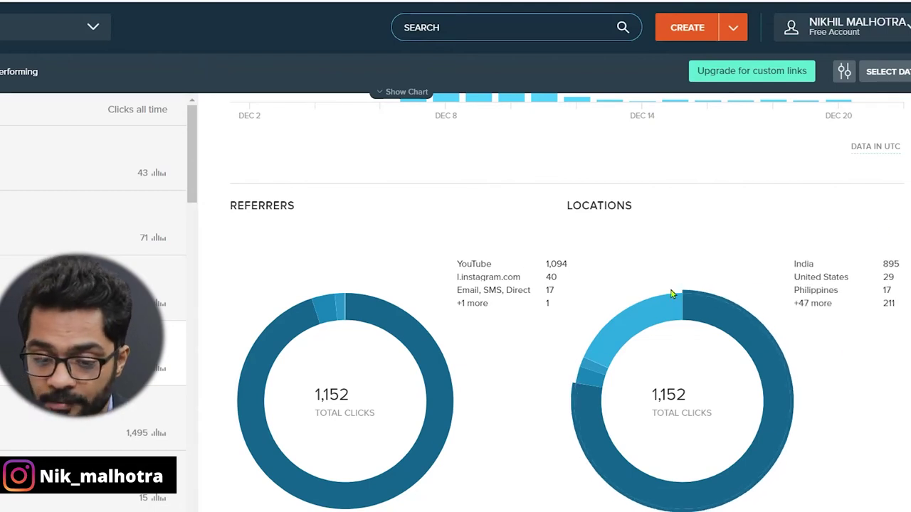
scroll(605, 358, up, 3)
scroll(406, 308, down, 4)
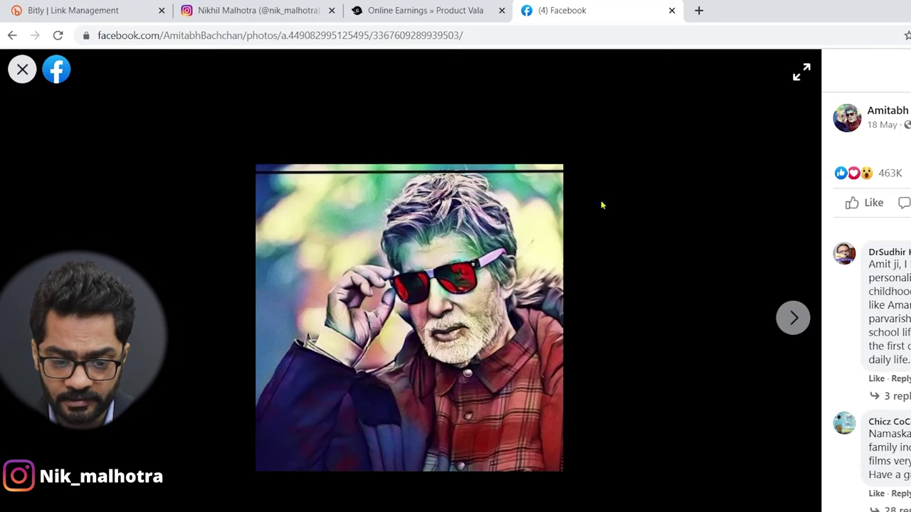
Copy the full web address of the Amitabh Bachchan photo page on Facebook.
click(559, 38)
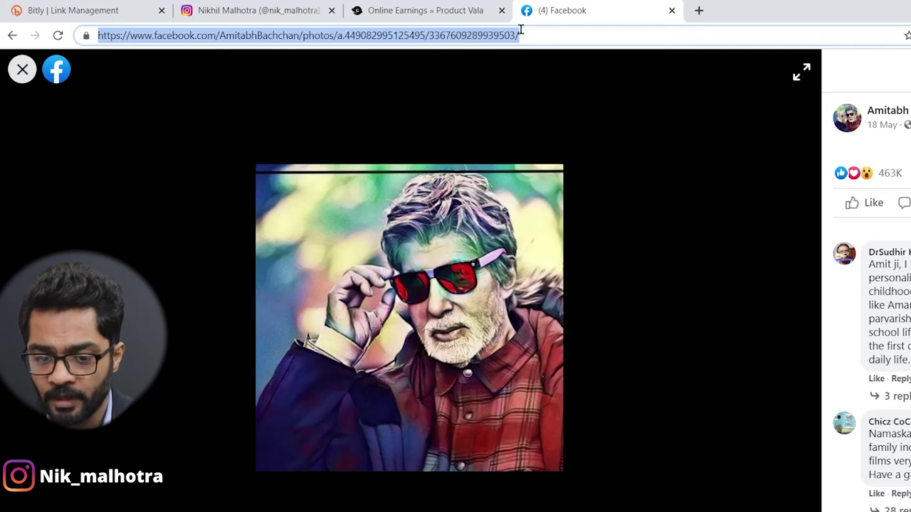
click(549, 35)
key(ctrl+a)
key(ctrl+c)
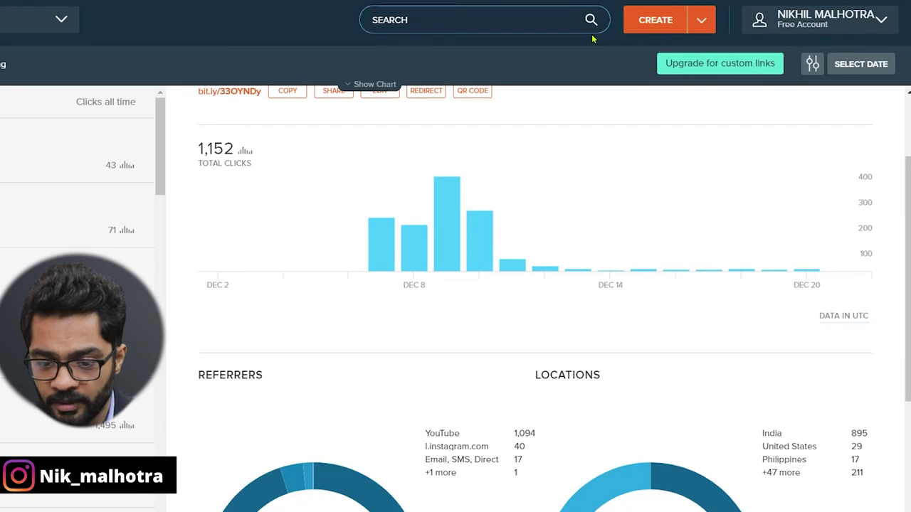
Create a new bit.ly short link in Bitly from the copied Facebook photo address.
click(654, 20)
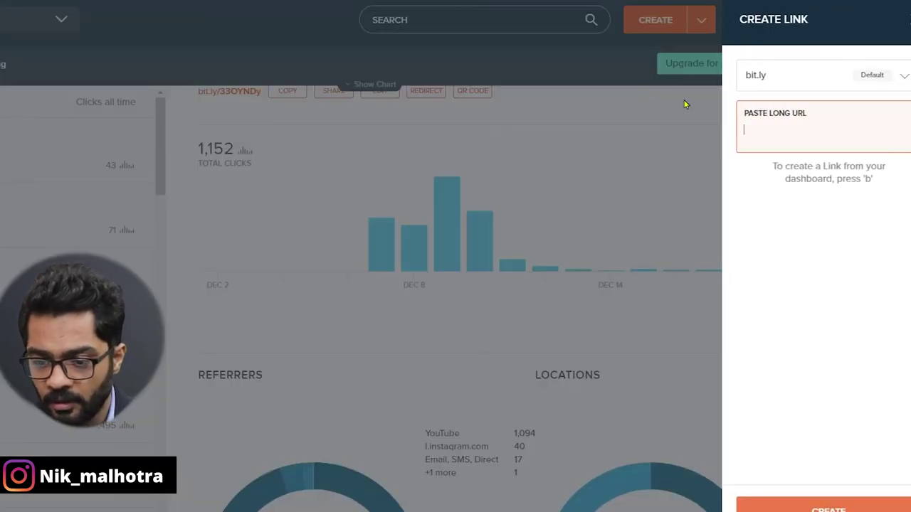
key(ctrl+v)
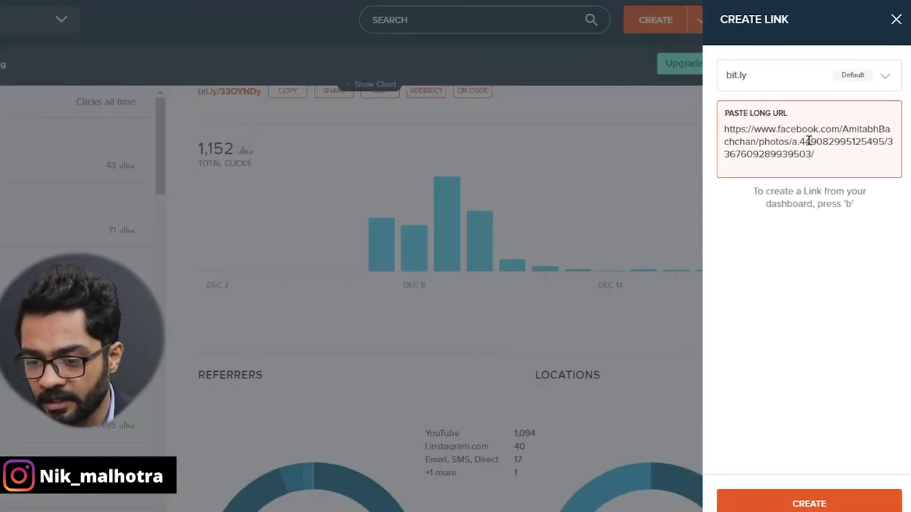
key(Return)
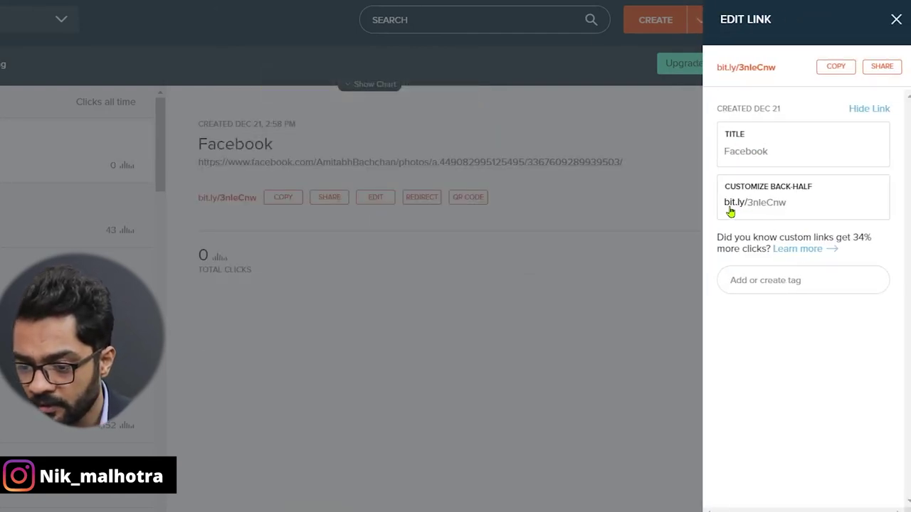
Change the new Facebook short link's title to "fb link" and save the edit.
click(778, 151)
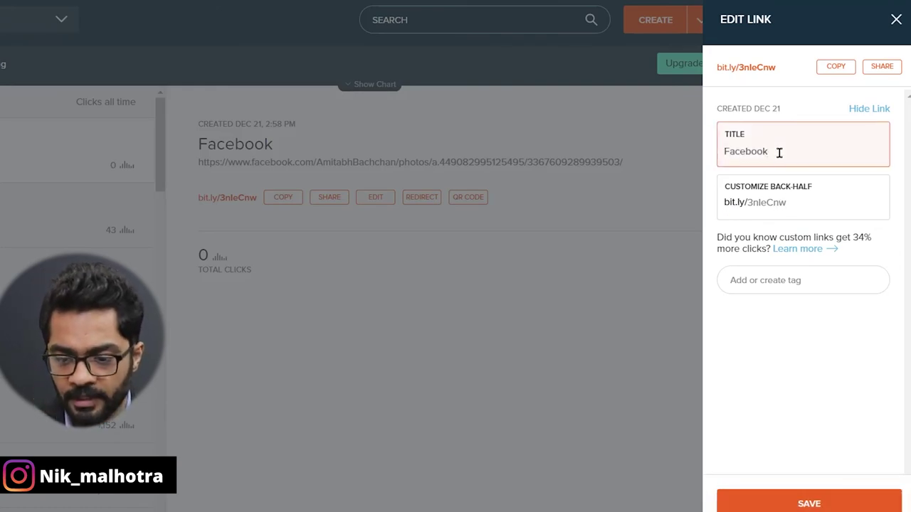
key(BackSpace)
text(fb link)
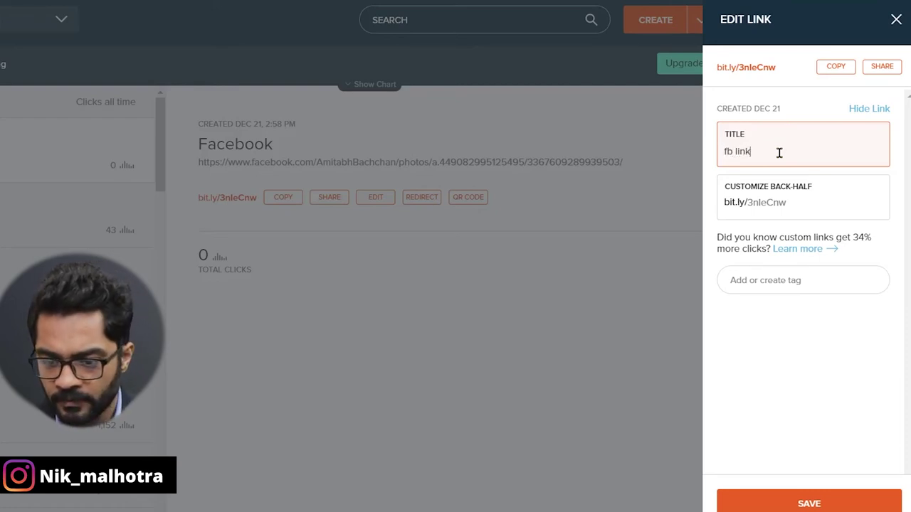
click(799, 507)
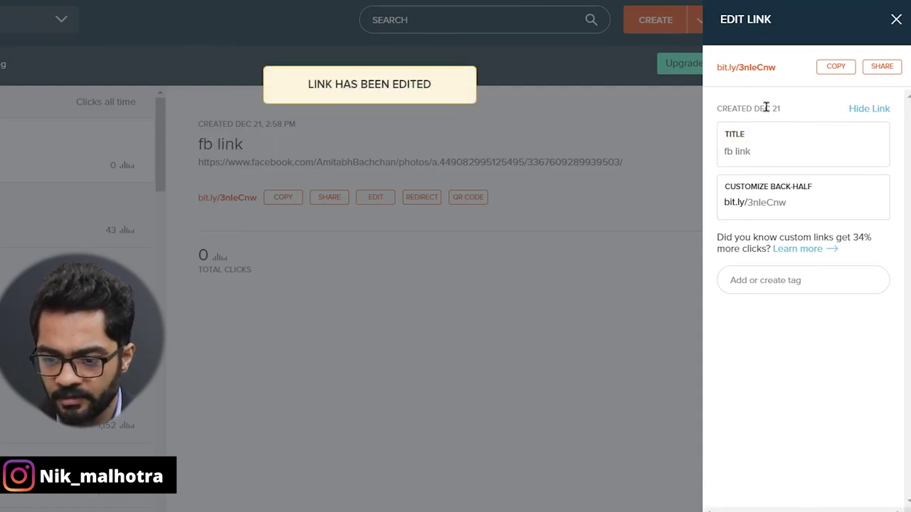
Copy the short link bit.ly/3nIeCnw and load it in a new incognito window.
click(828, 69)
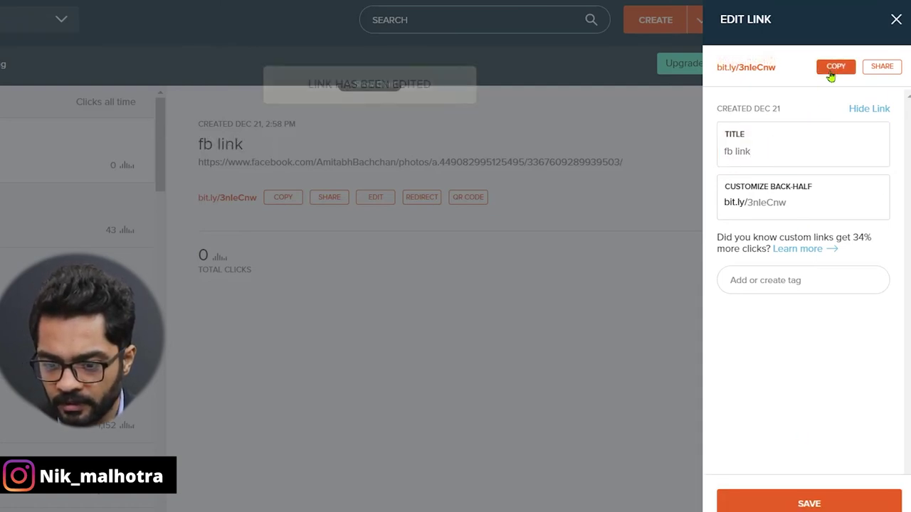
key(ctrl+t)
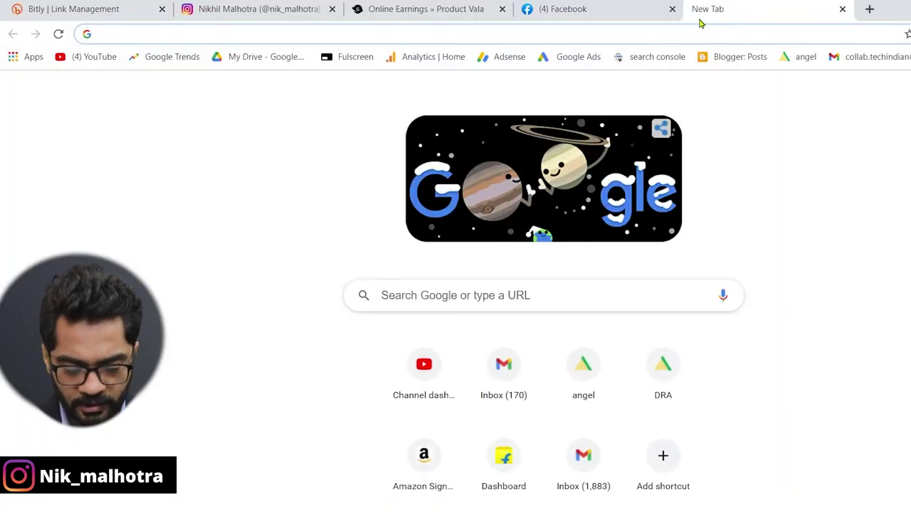
key(ctrl+shift+n)
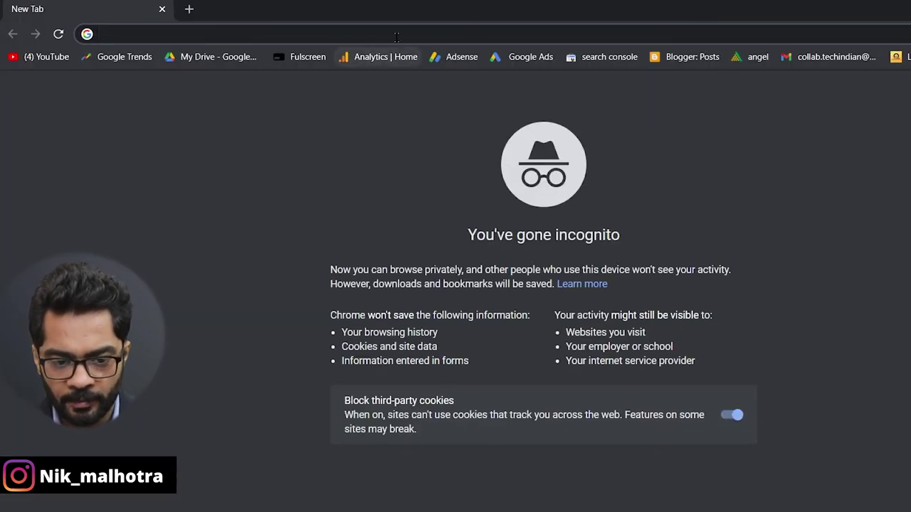
right_click(396, 34)
click(432, 132)
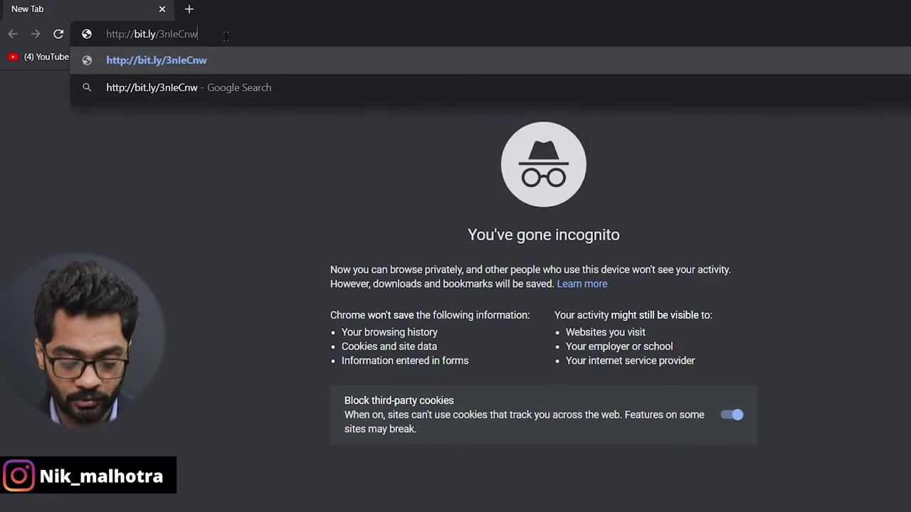
key(Return)
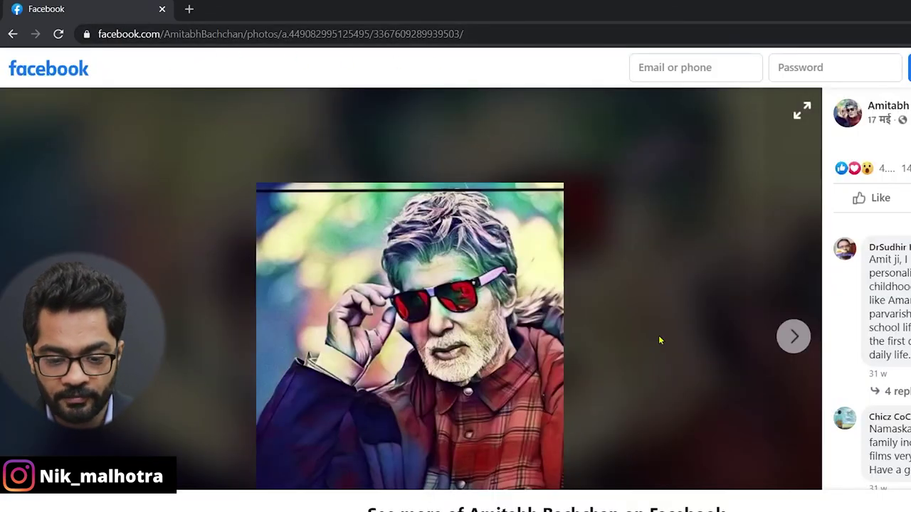
Inspect the full Facebook address that the short link redirects to.
click(276, 34)
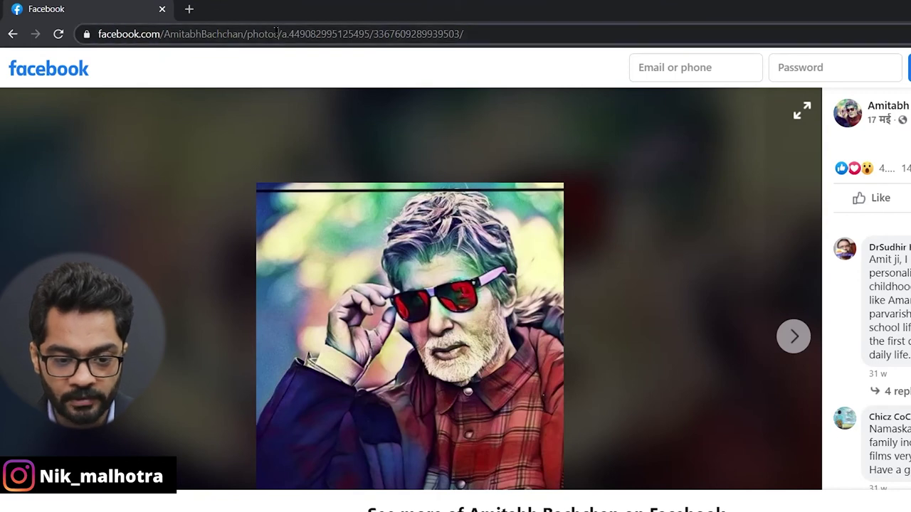
double_click(389, 33)
click(518, 33)
key(ctrl+a)
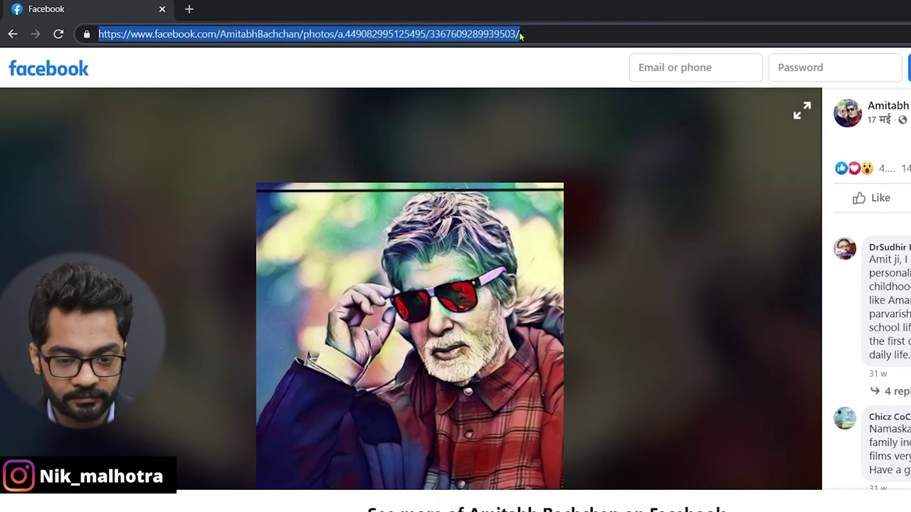
click(663, 257)
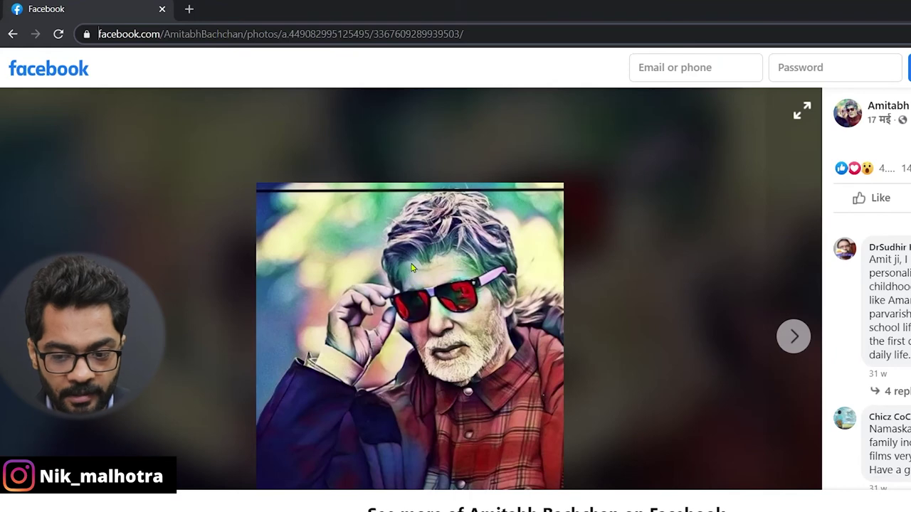
Return to Bitly, close the link editor, reload the page, and examine the fb link's click chart, referrers and locations.
key(alt+Tab)
key(ctrl+1)
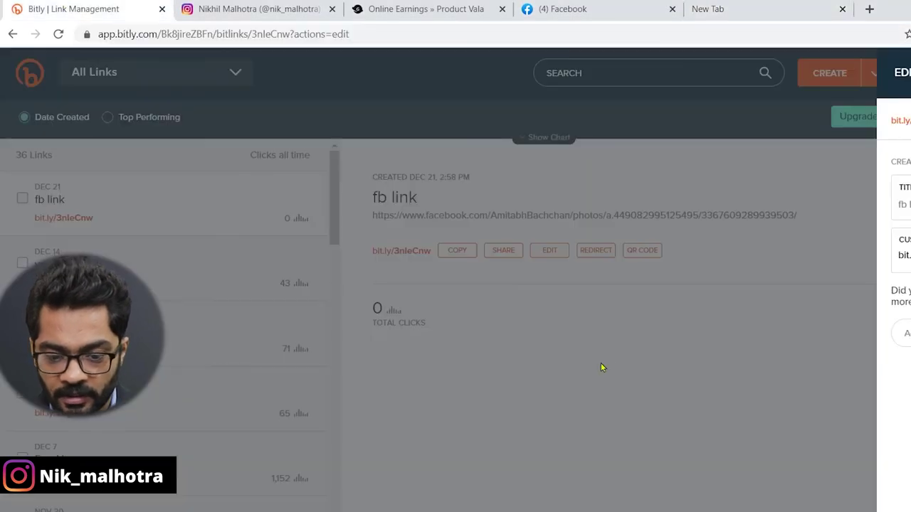
click(617, 362)
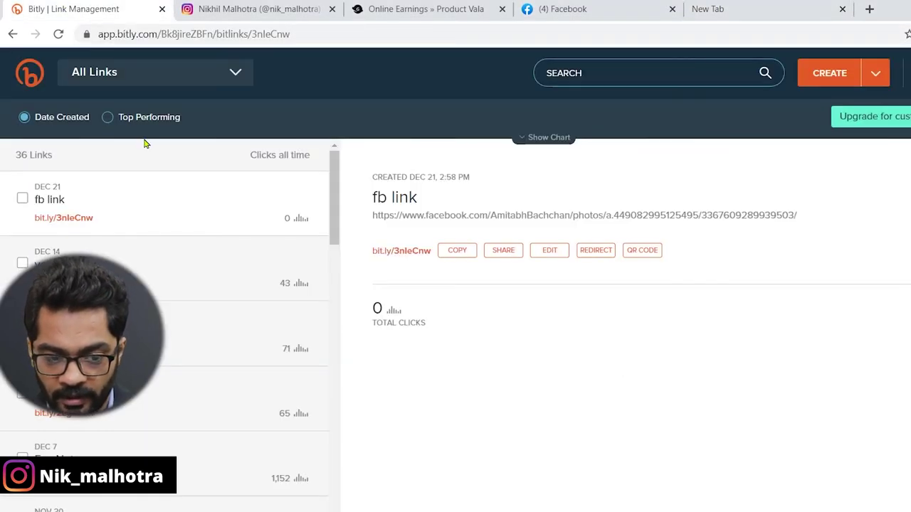
key(F5)
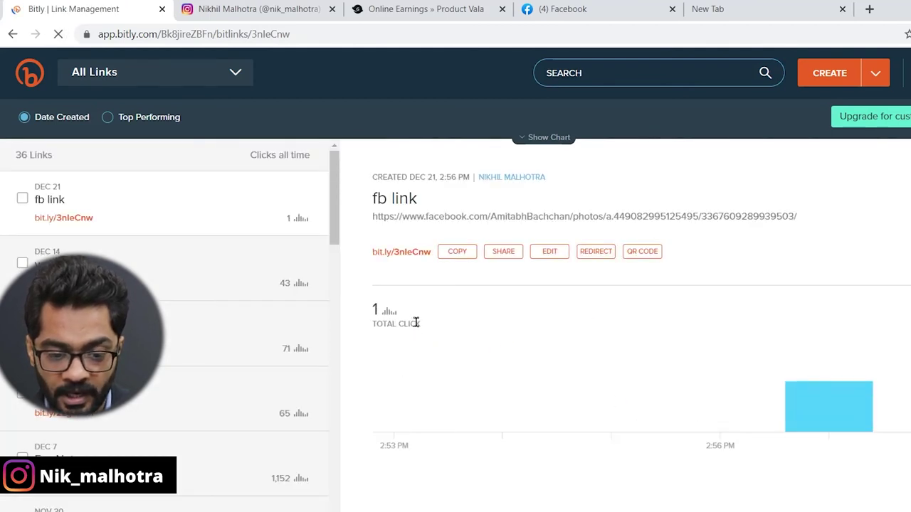
mouse_move(810, 405)
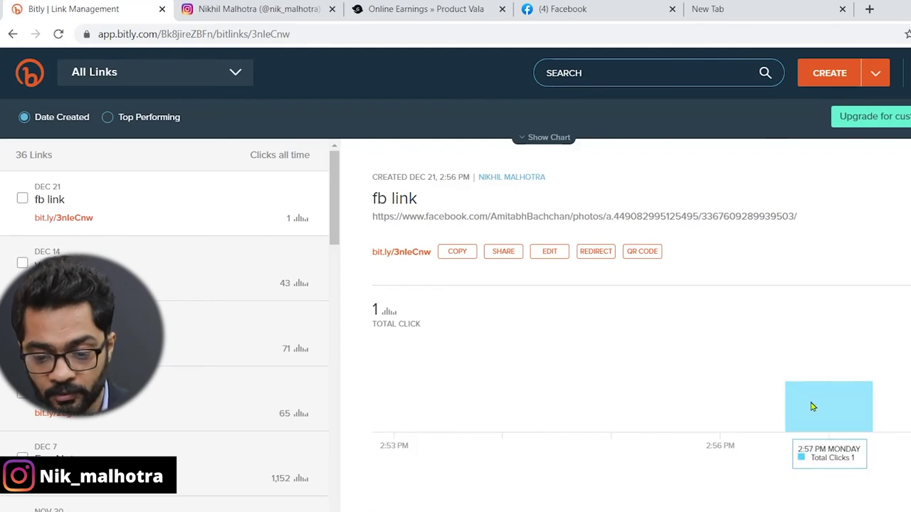
scroll(810, 402, down, 4)
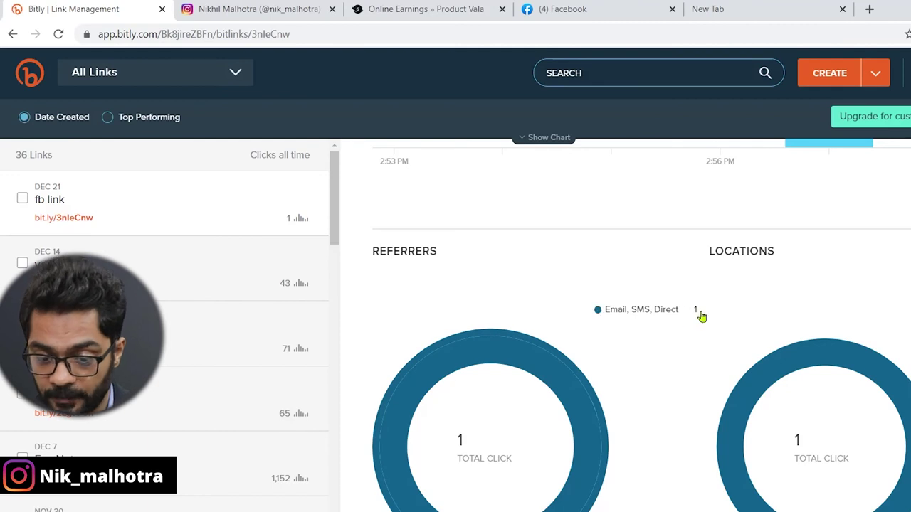
scroll(669, 344, up, 1)
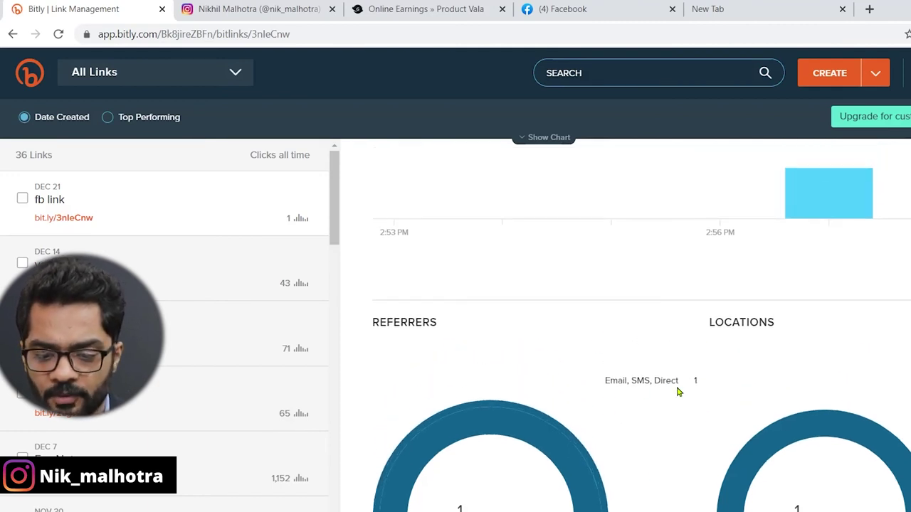